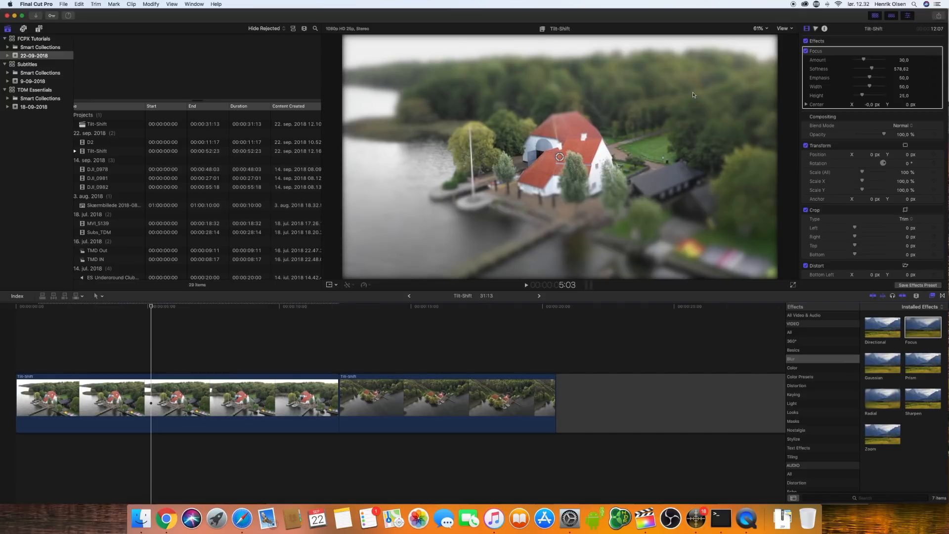
Adjust the first clip's Focus effect to width 100, height about 36 and amount 51.05
drag(870, 86, 901, 90)
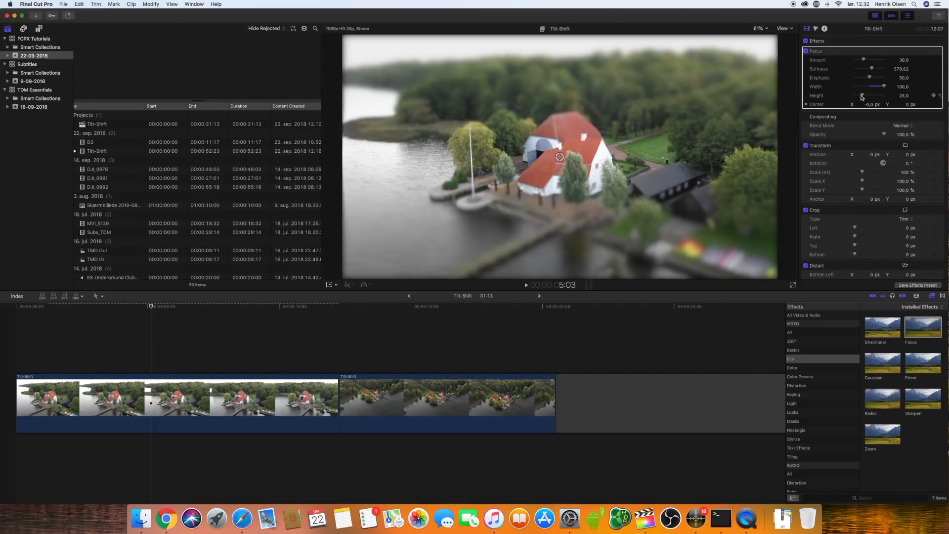
mouse_move(862, 97)
mouse_down()
mouse_move(874, 97)
mouse_move(865, 97)
mouse_up()
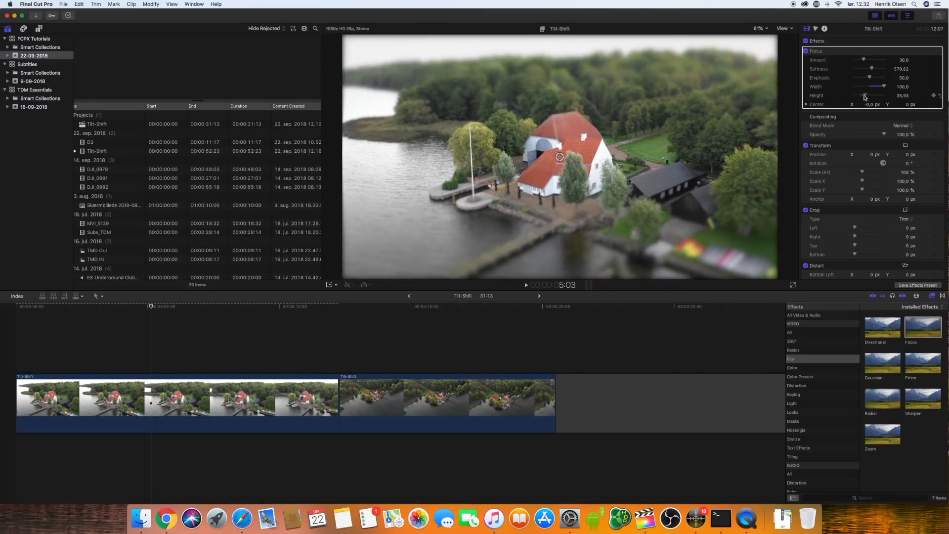
drag(864, 60, 870, 61)
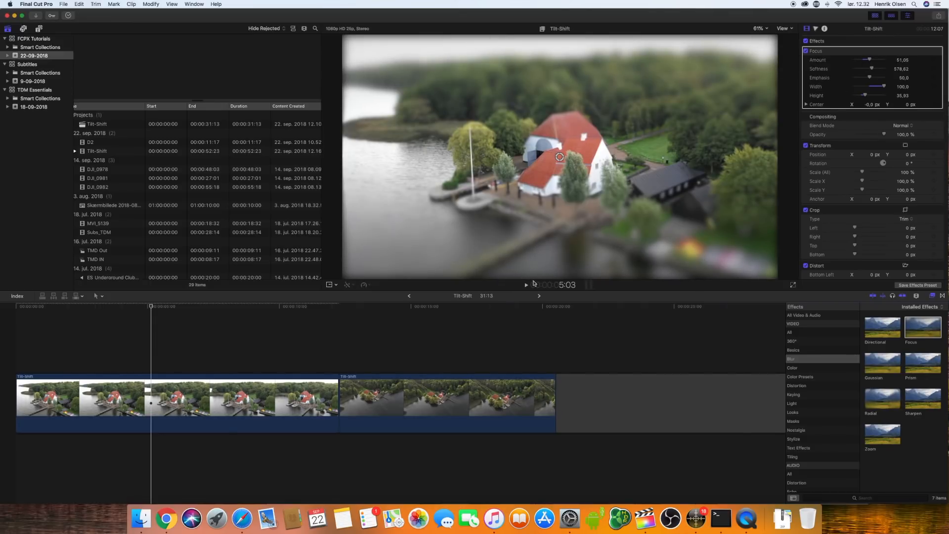
Lower the first clip's Focus center to Y -0.05 px, set the height to 64.77, and check the blur along the clip
mouse_move(150, 307)
mouse_down()
mouse_move(228, 309)
mouse_move(105, 310)
mouse_move(153, 310)
mouse_up()
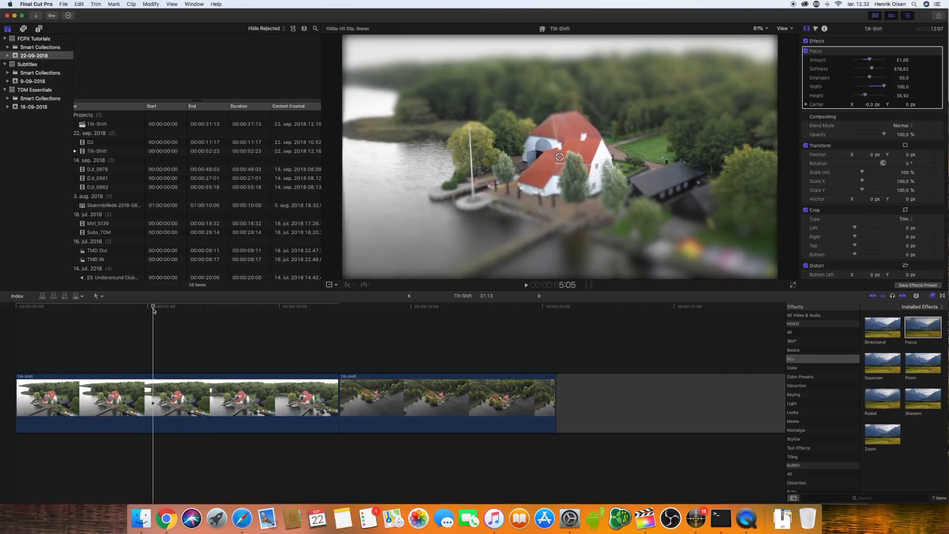
drag(560, 157, 561, 170)
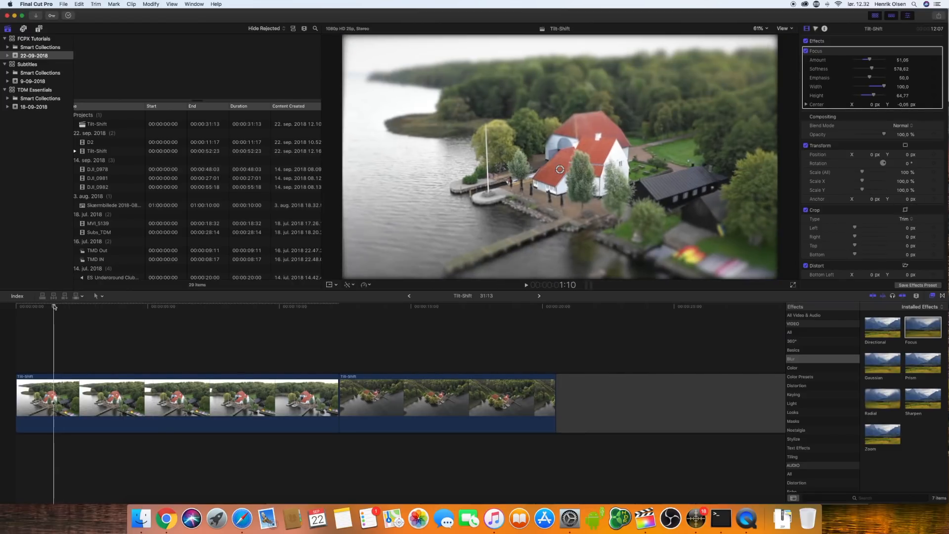
drag(53, 307, 145, 308)
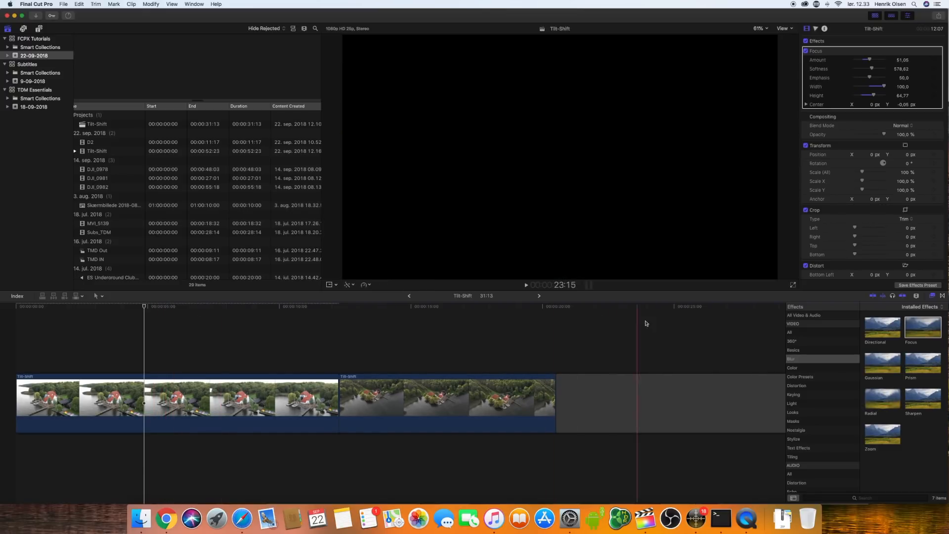
Add a Color Board effect to the first clip, raise its master saturation to 79%, and review the clip at several points
click(796, 371)
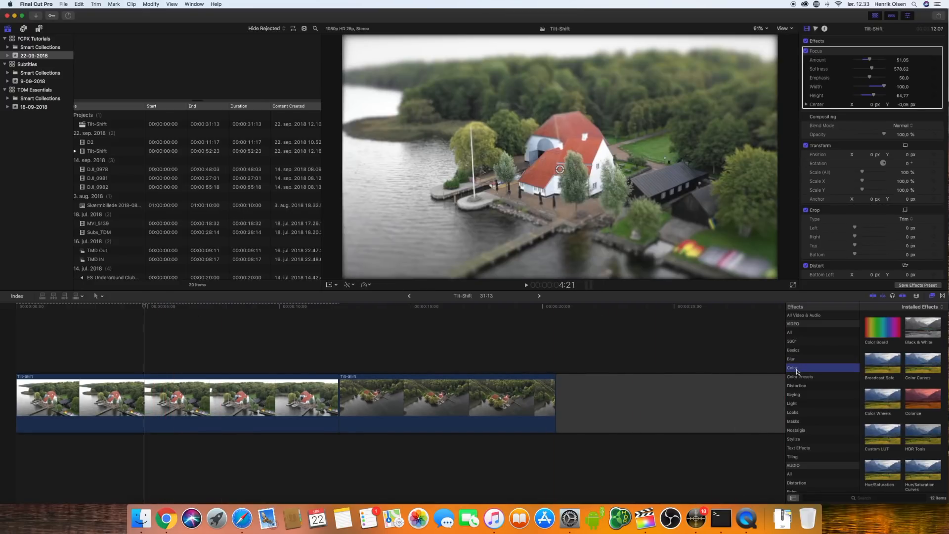
drag(879, 321, 154, 409)
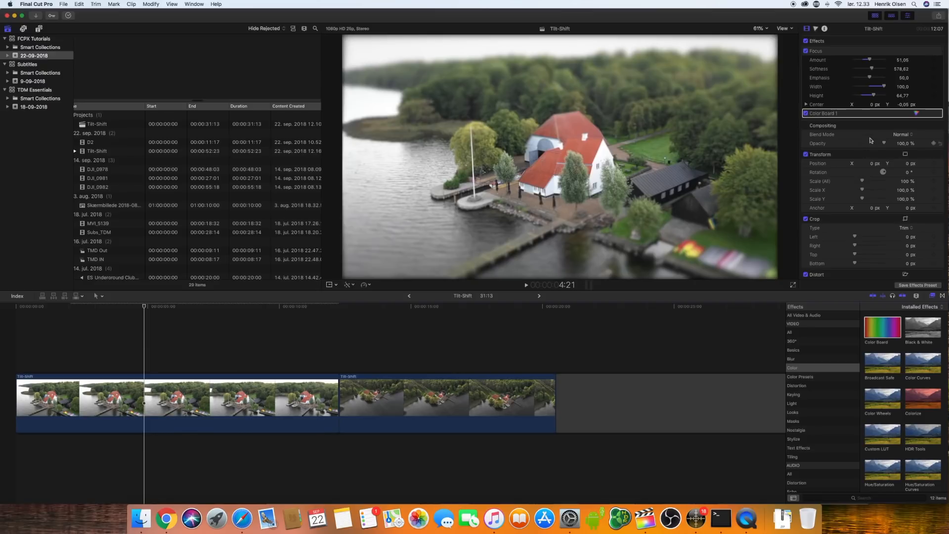
click(841, 114)
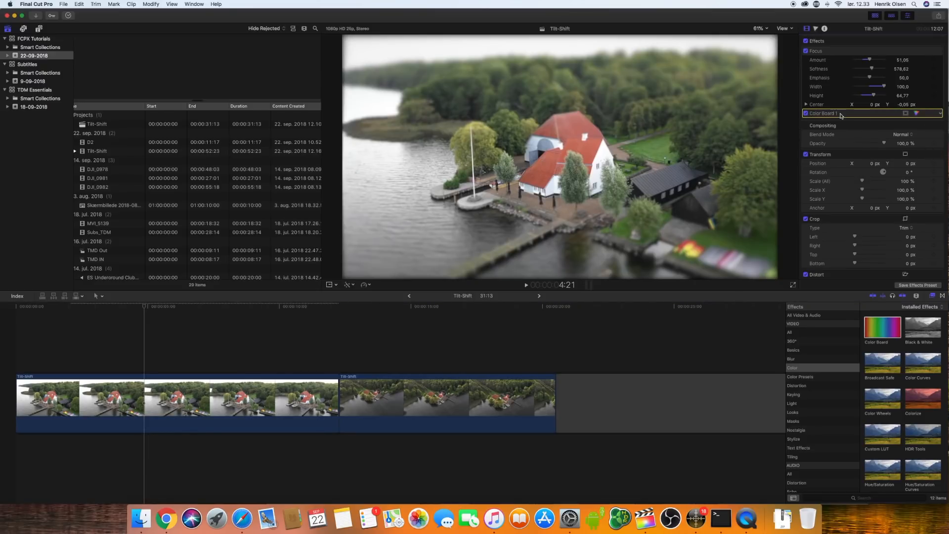
click(842, 114)
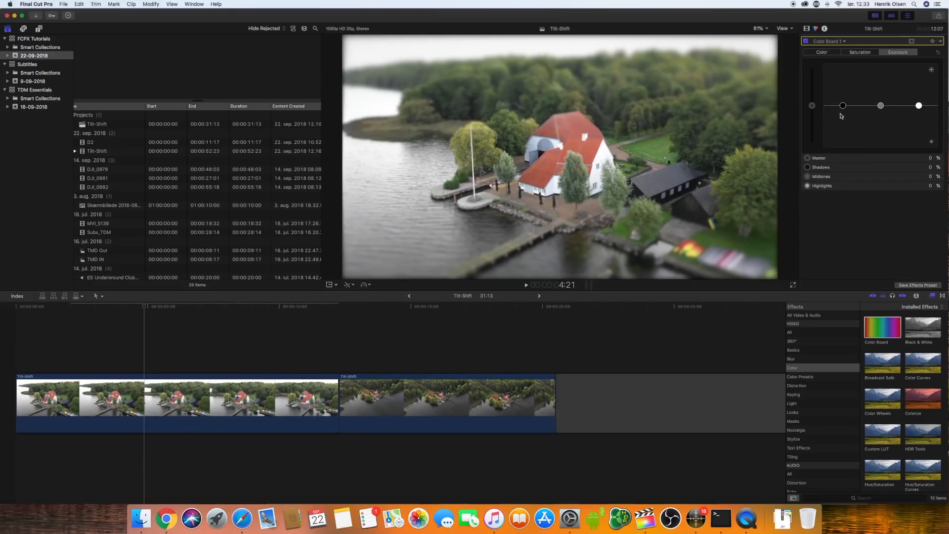
click(859, 54)
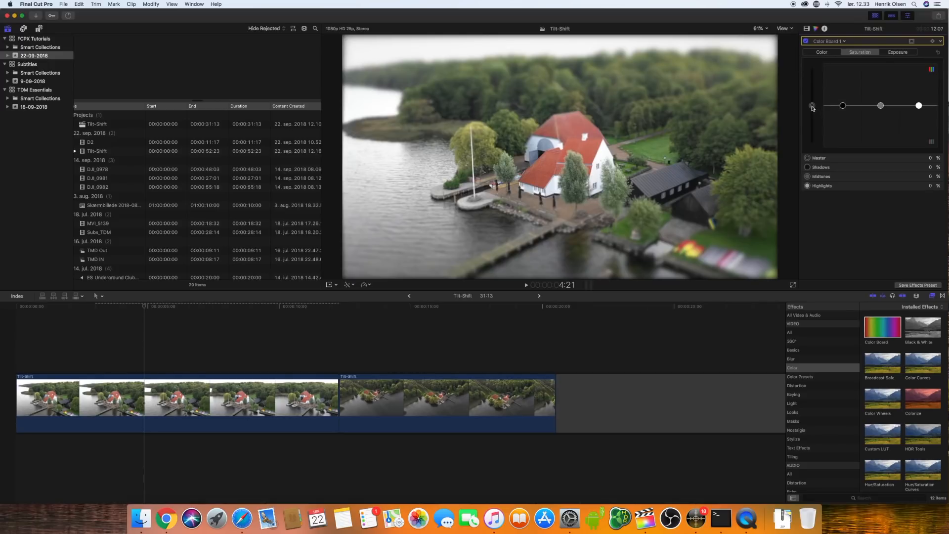
drag(812, 108, 812, 72)
click(255, 336)
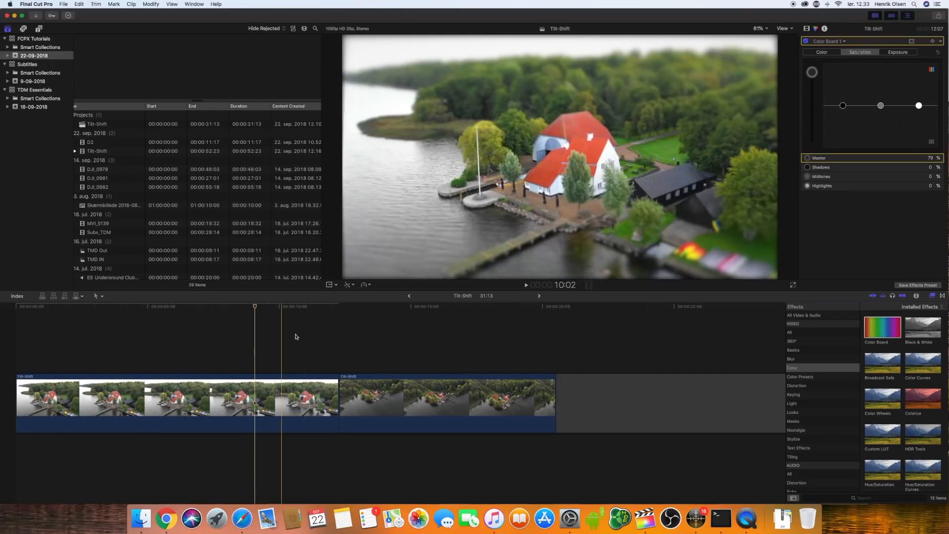
click(182, 308)
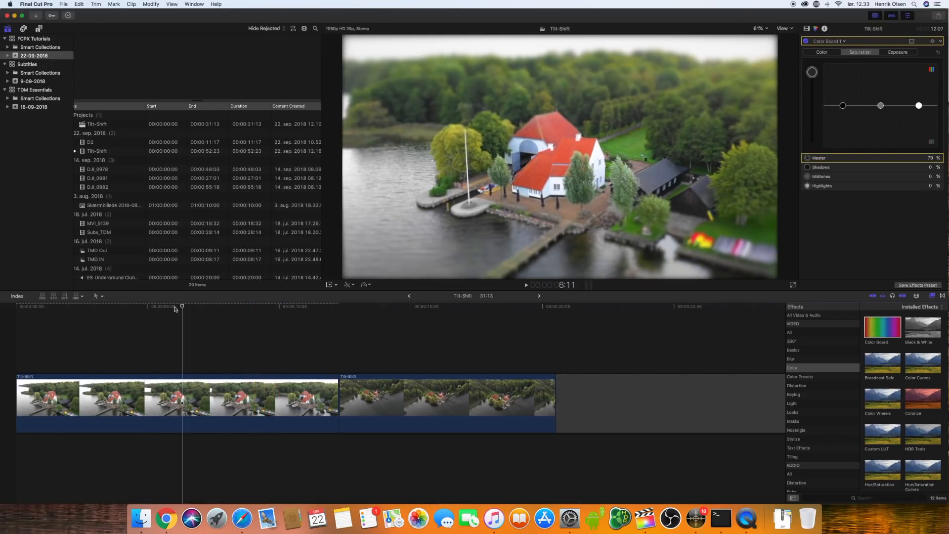
click(189, 307)
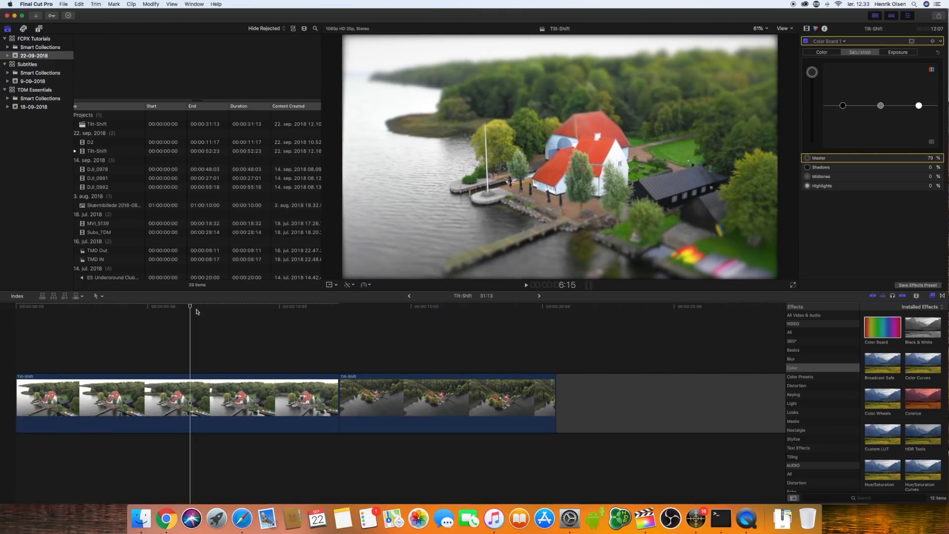
click(82, 309)
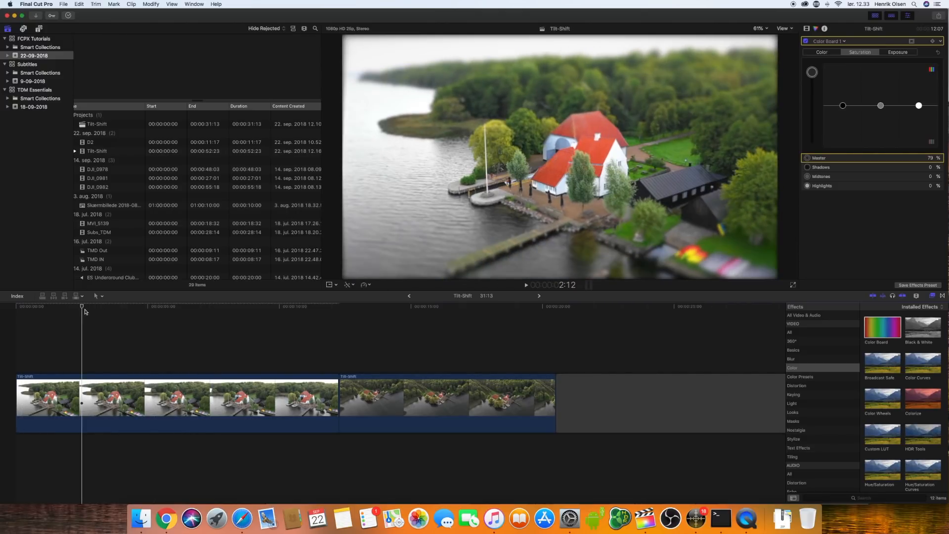
Retime the first clip to 2x fast speed and preview the timeline full screen from the beginning
click(158, 395)
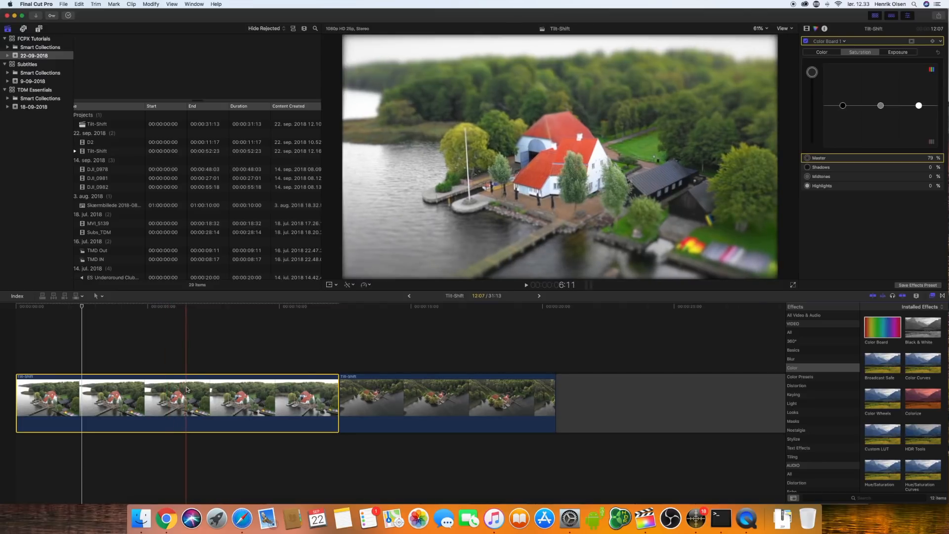
click(365, 285)
mouse_move(377, 299)
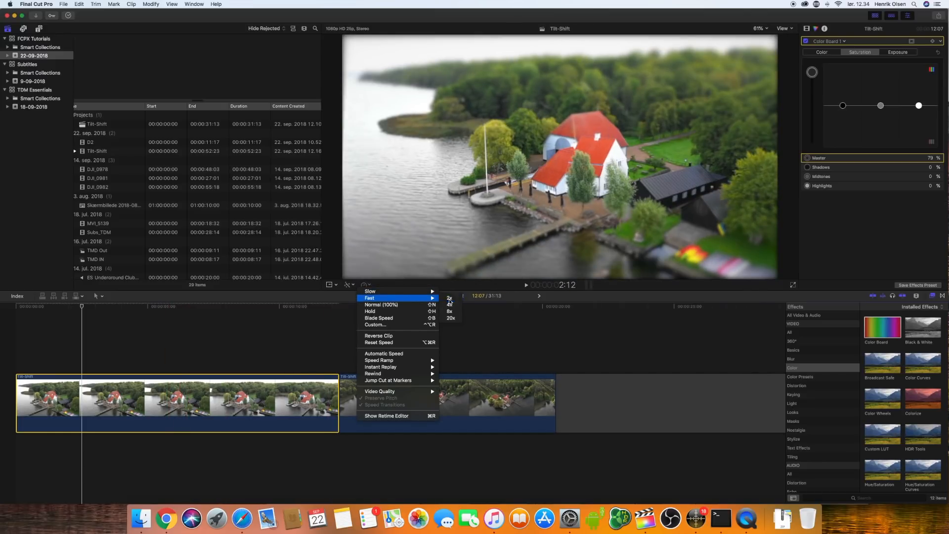
click(449, 298)
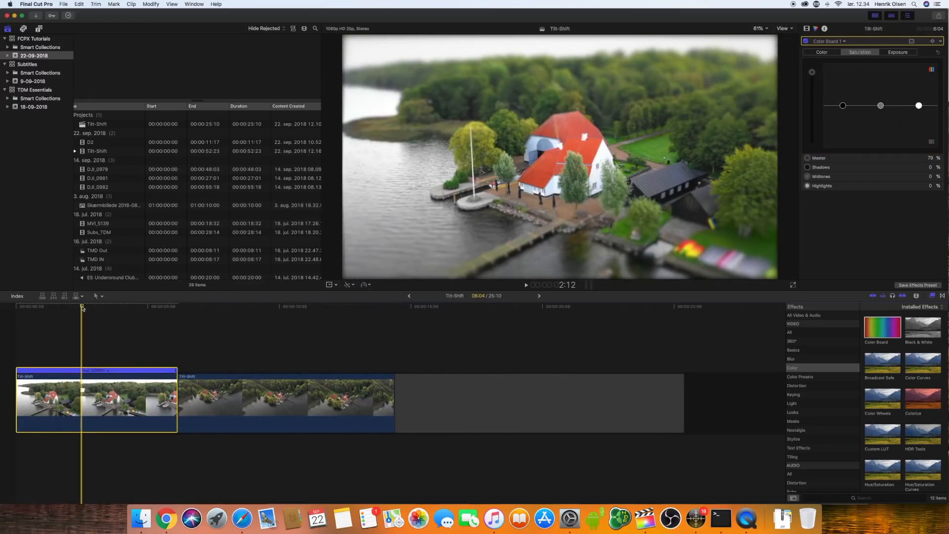
drag(82, 308, 1, 306)
key(shift+super+f)
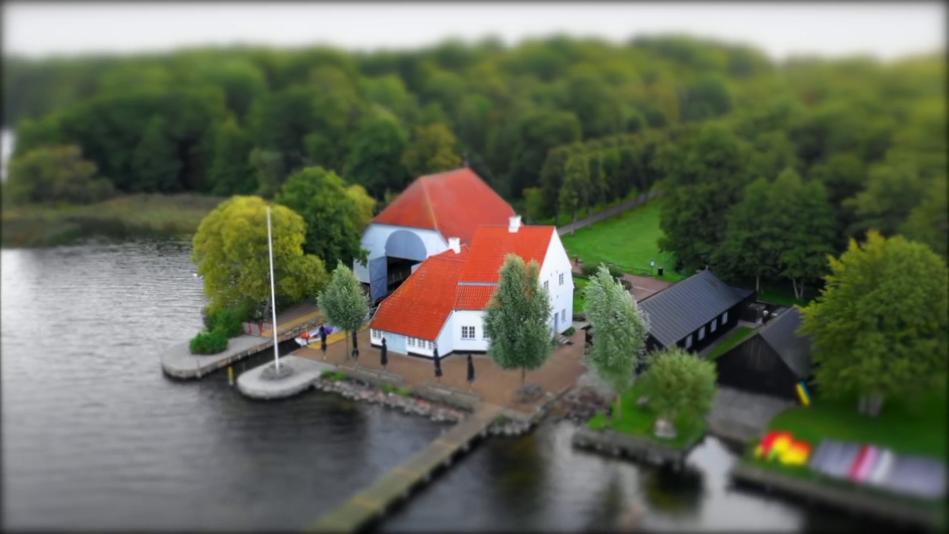
key(Escape)
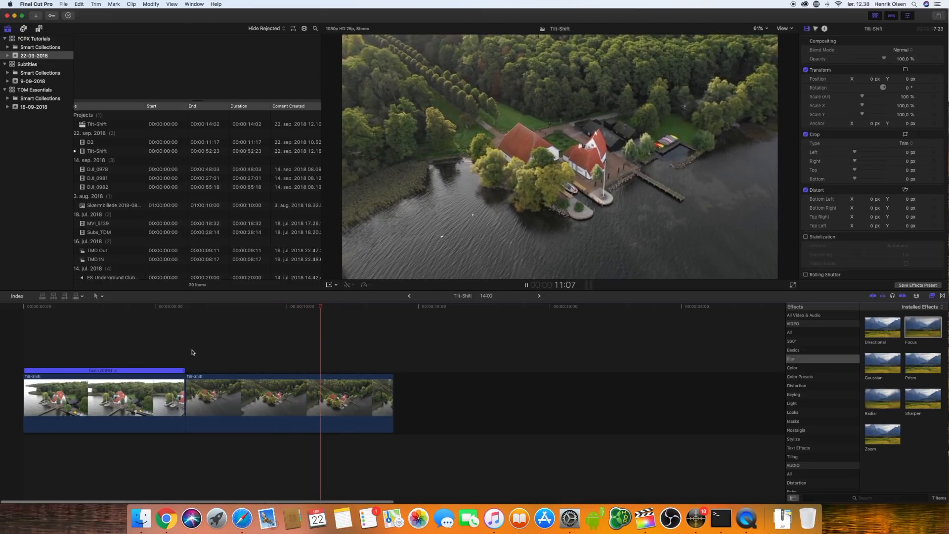
Apply the Focus blur effect to the second clip and move its center up to Y 0.09 px
click(190, 350)
key(space)
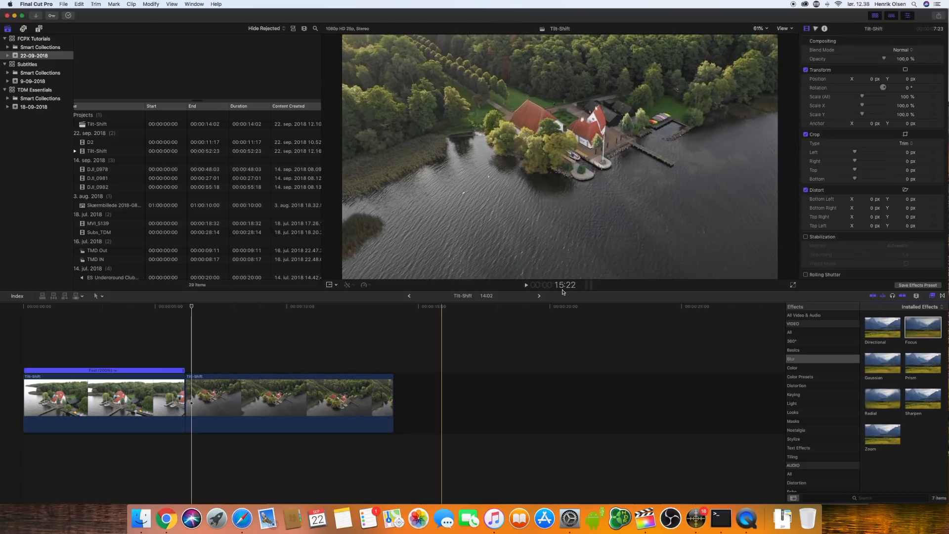
drag(913, 328, 224, 406)
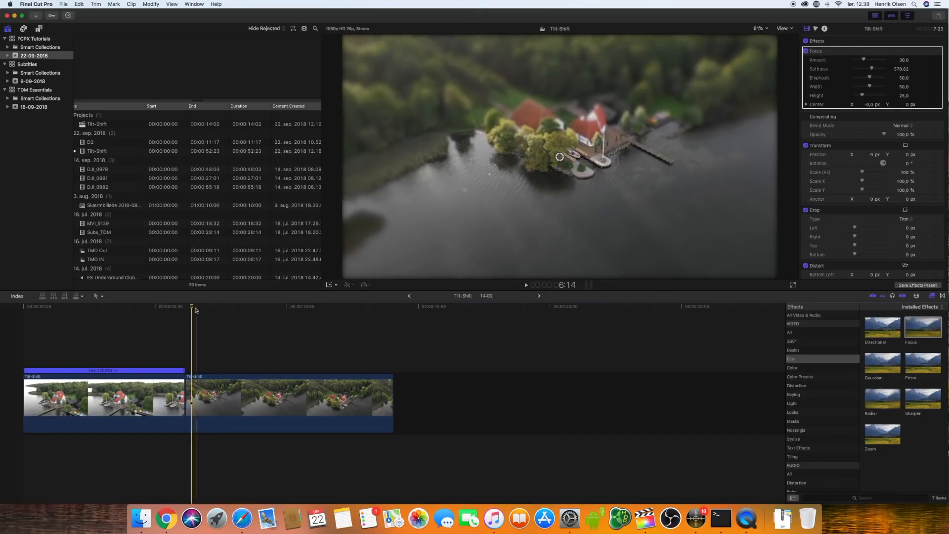
drag(561, 156, 560, 135)
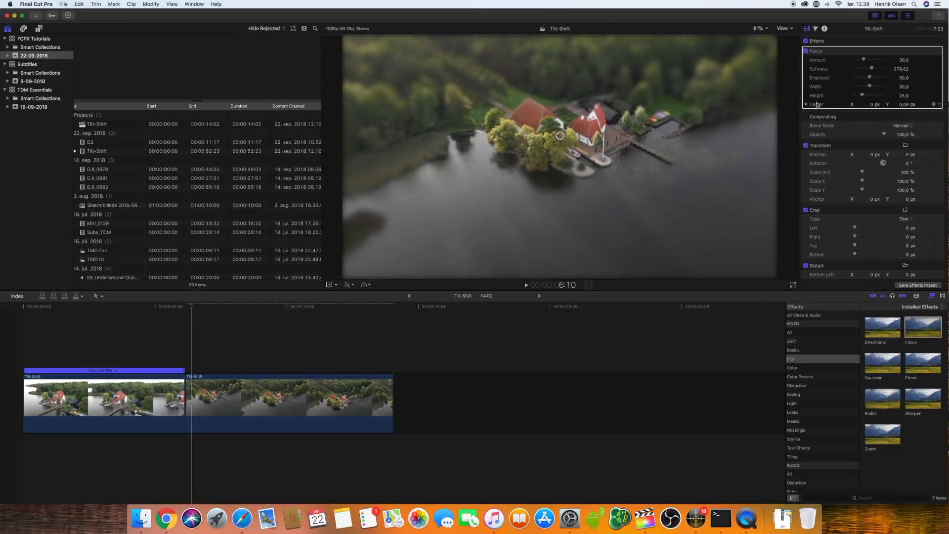
Set the second clip's Focus effect to width 100, height 57.38 and amount 68.62
drag(864, 85, 902, 88)
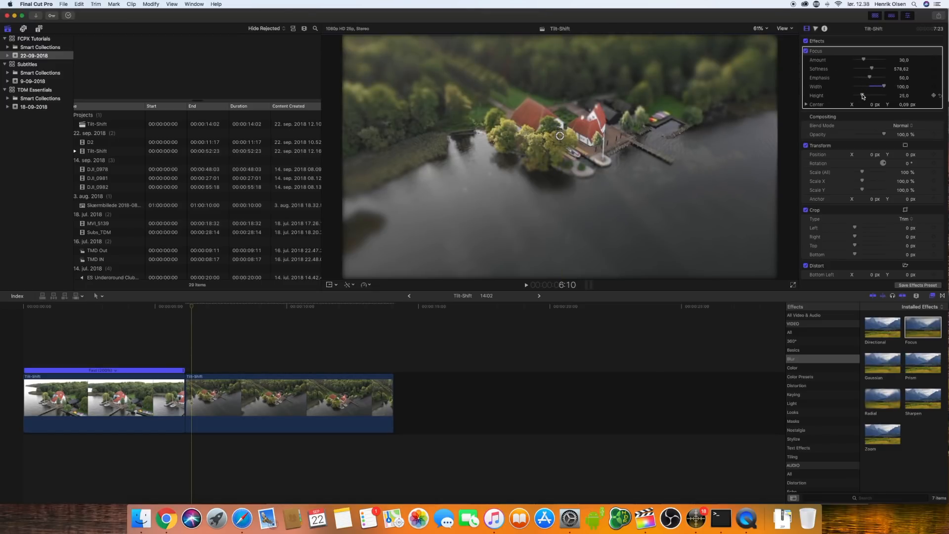
drag(871, 97, 873, 97)
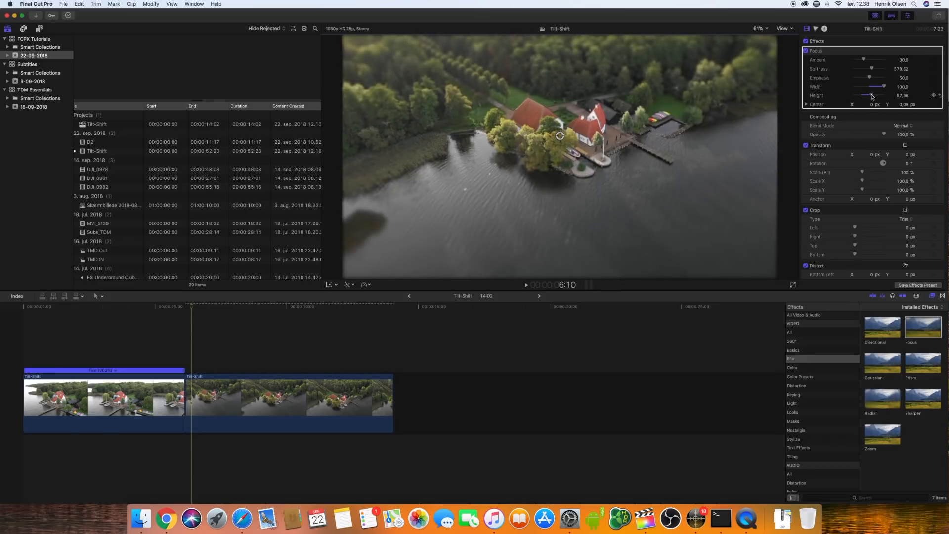
drag(864, 60, 876, 62)
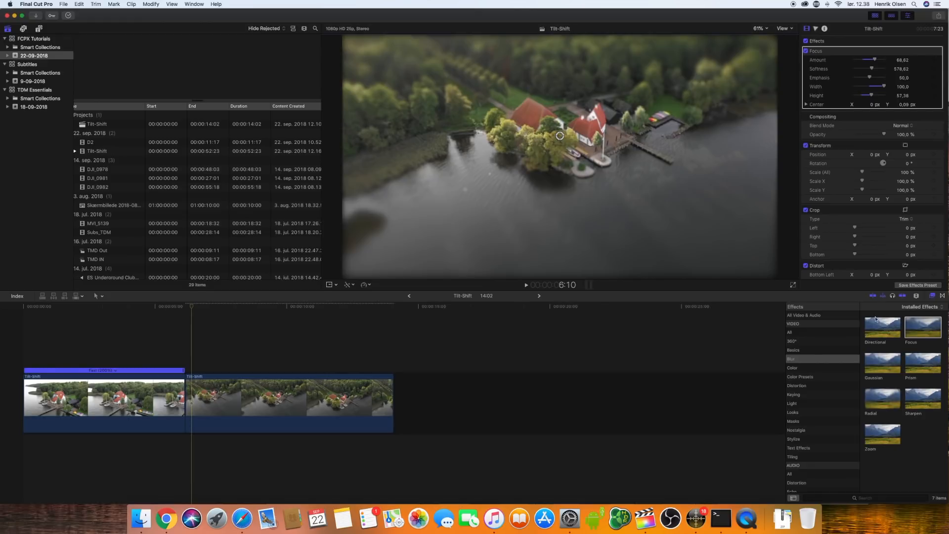
Add a Color Board effect to the second clip and raise its master saturation strongly
click(805, 369)
drag(883, 327, 267, 390)
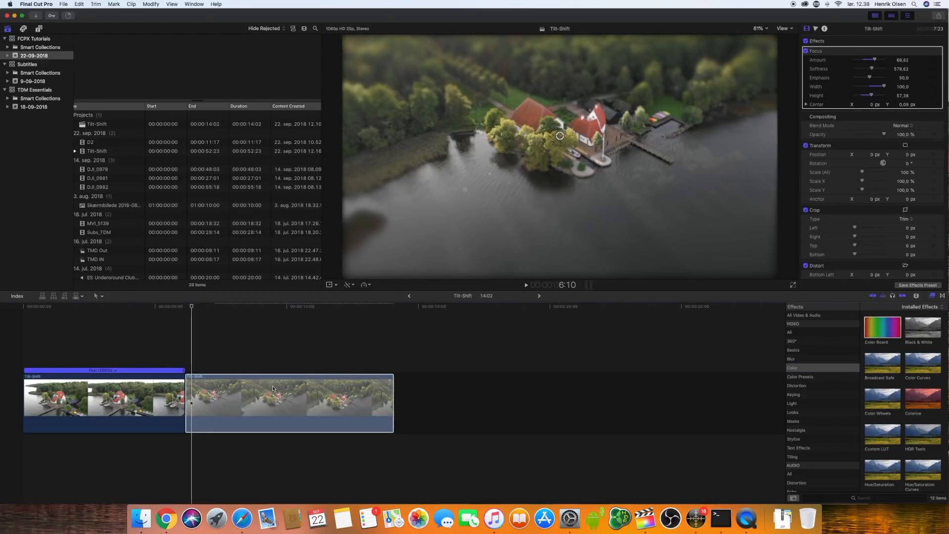
double_click(879, 115)
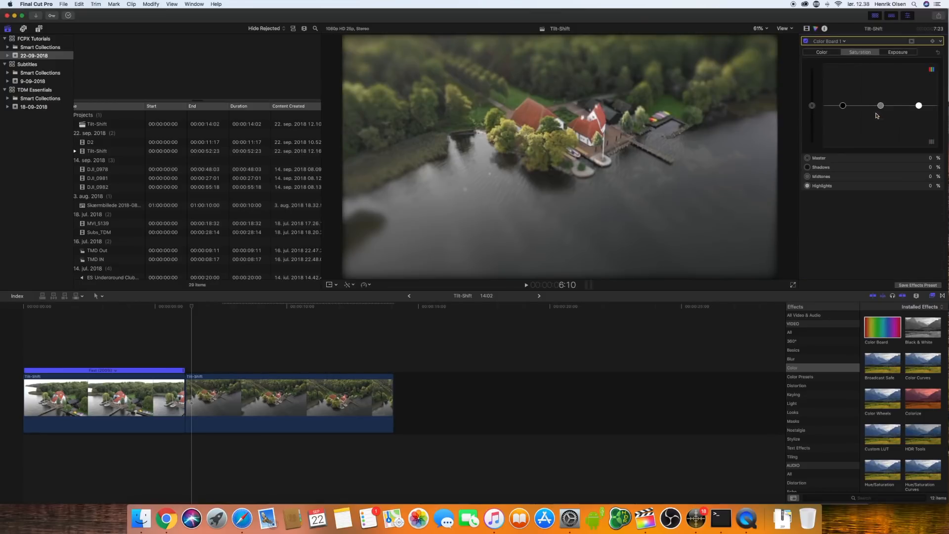
drag(811, 106, 811, 75)
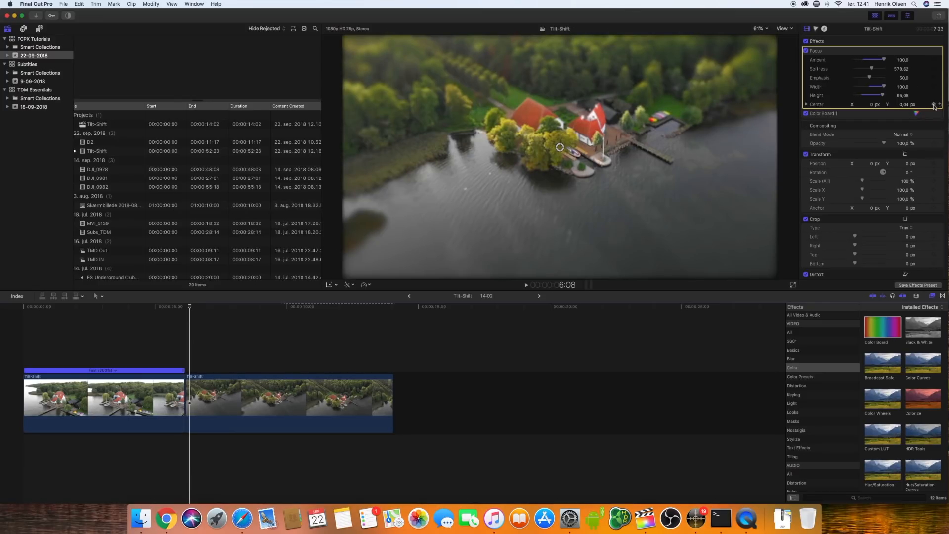
Keyframe the second clip's Focus center at 13:19 to Y -0.16 px and scrub back to check the focus shift
drag(191, 307, 387, 308)
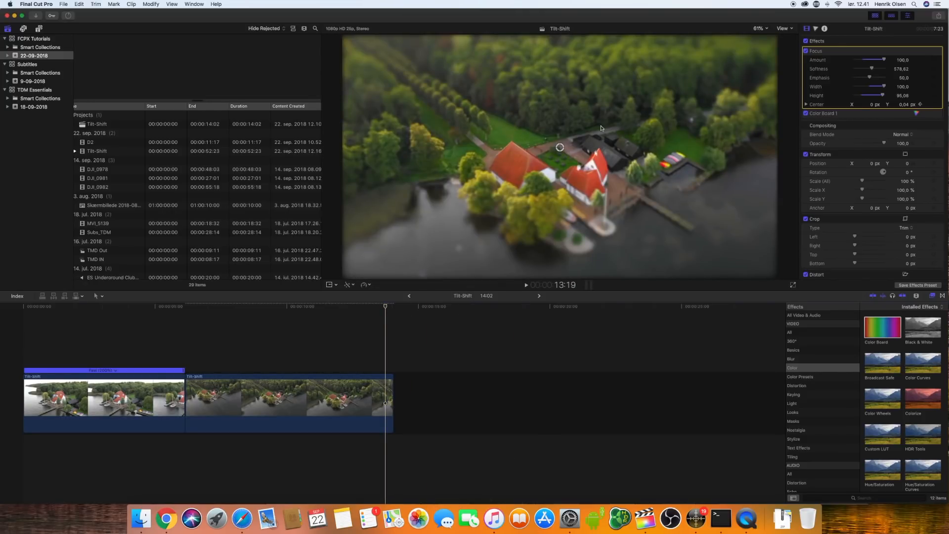
click(905, 106)
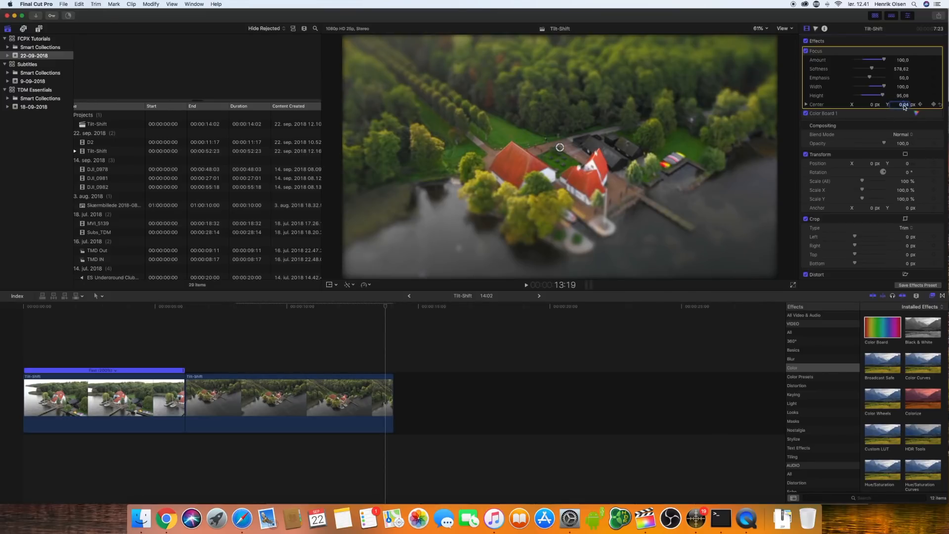
drag(905, 106, 904, 117)
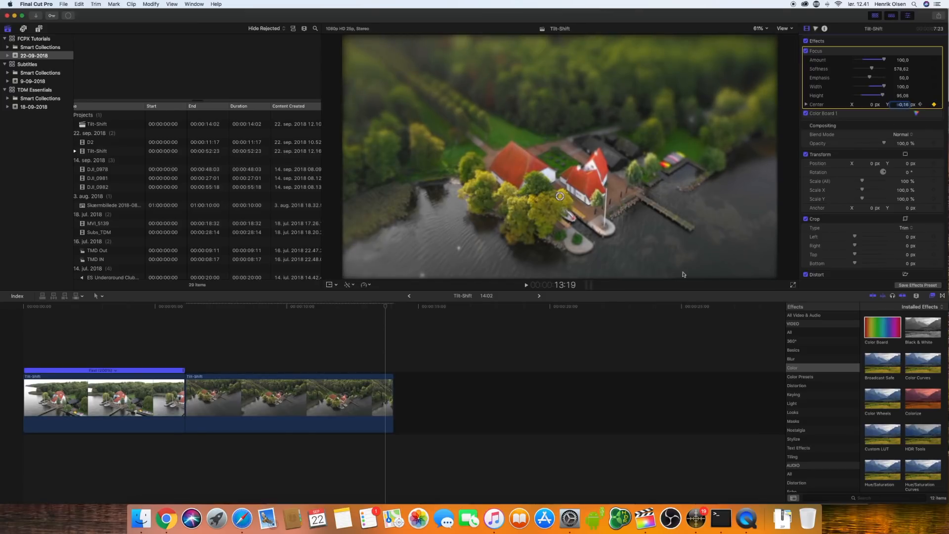
click(386, 306)
drag(386, 307, 319, 312)
Retime the second clip to 2x fast speed and play it full screen from its start
key(Up)
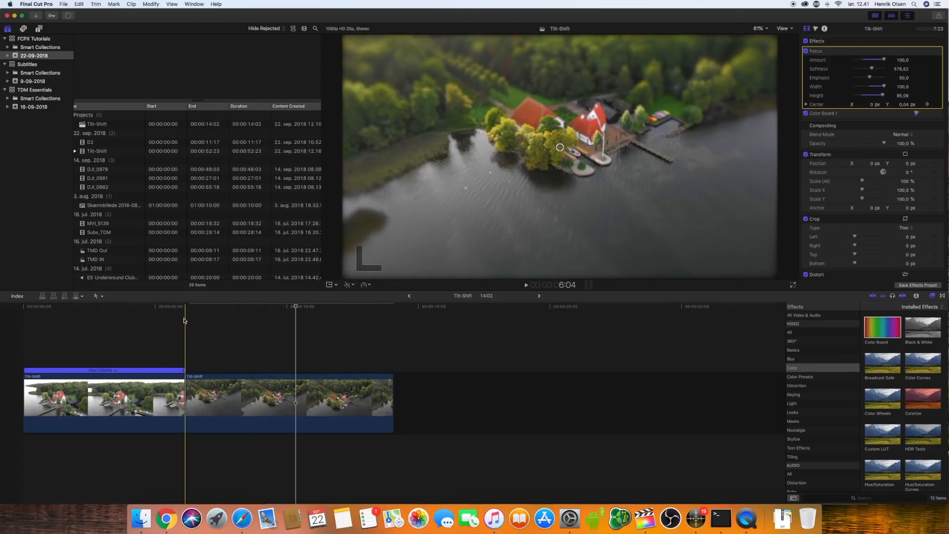
key(c)
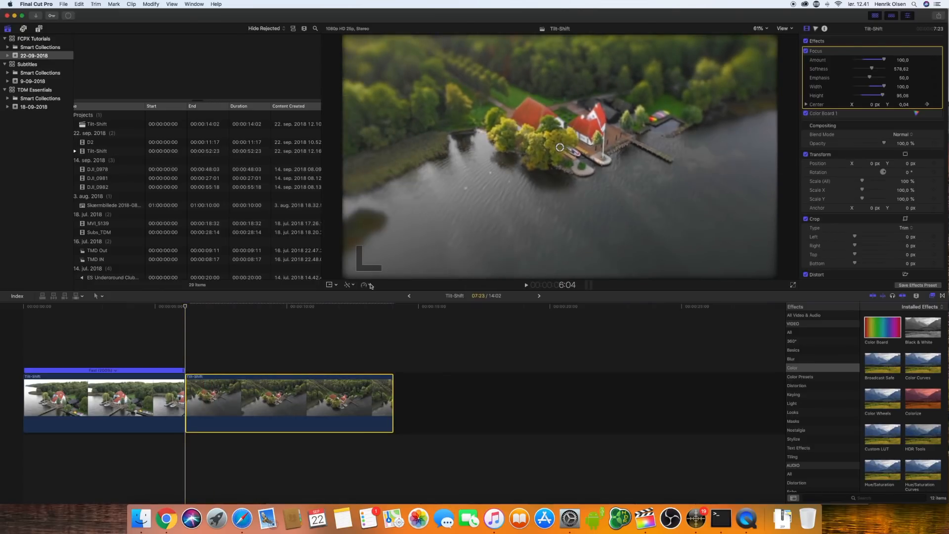
click(369, 285)
mouse_move(382, 299)
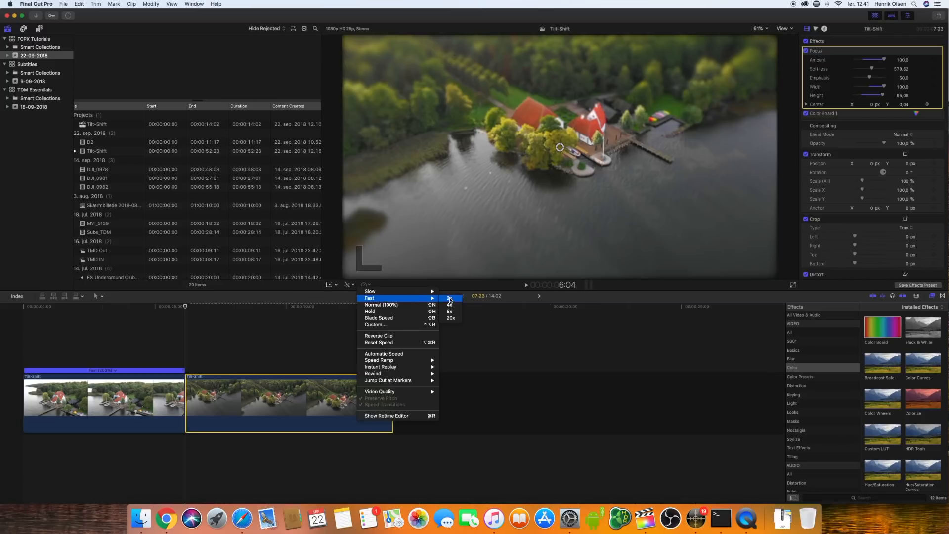
click(449, 297)
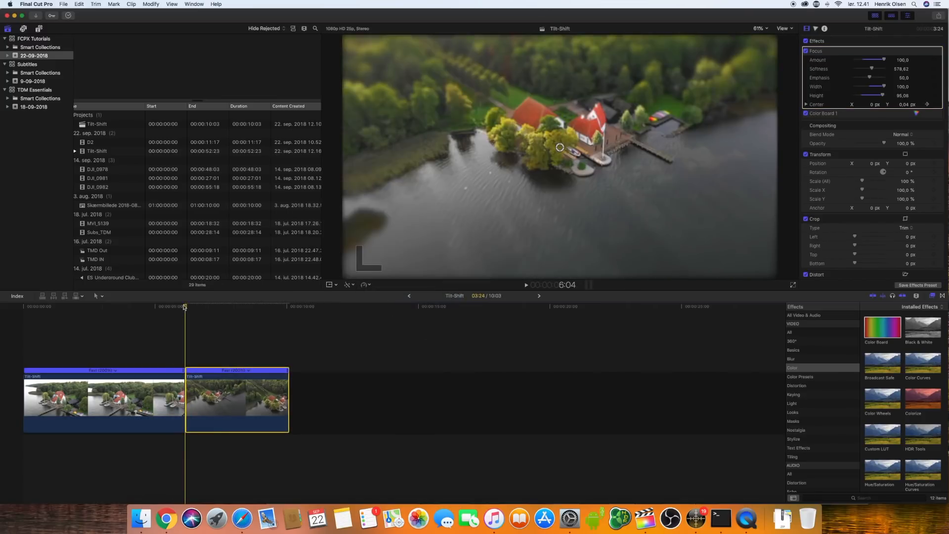
key(space)
key(shift+super+f)
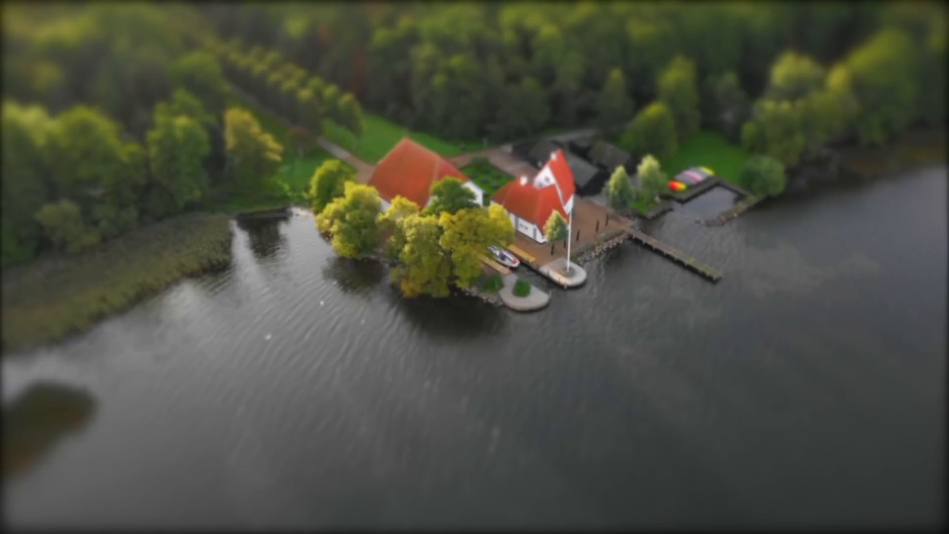